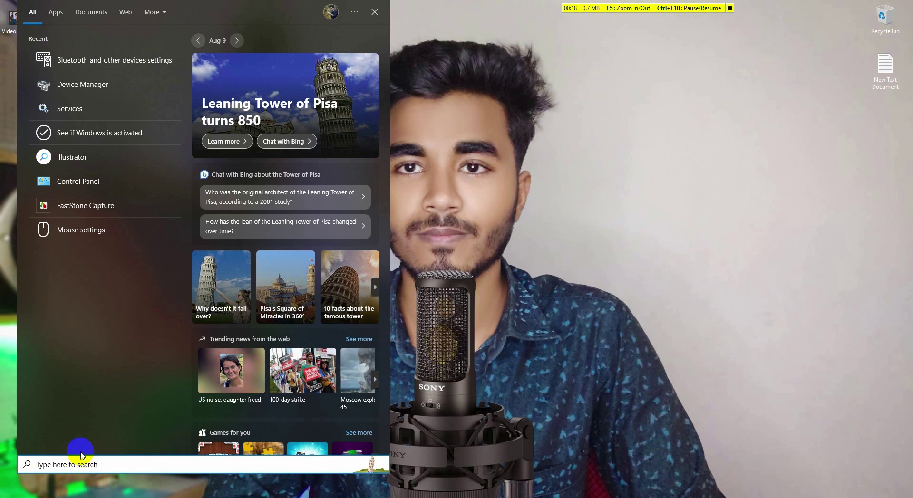
Look up the Bluetooth and other devices settings, check the page for a Bluetooth switch, and minimize the window
text(blu)
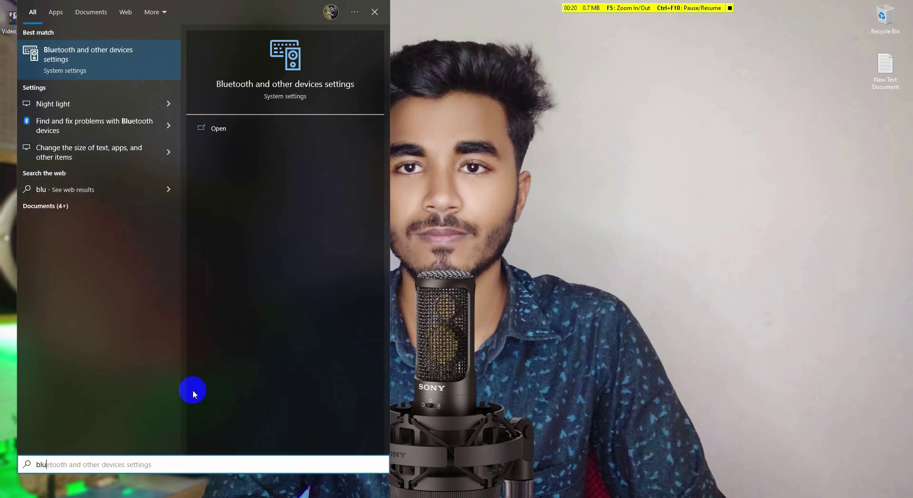
click(88, 58)
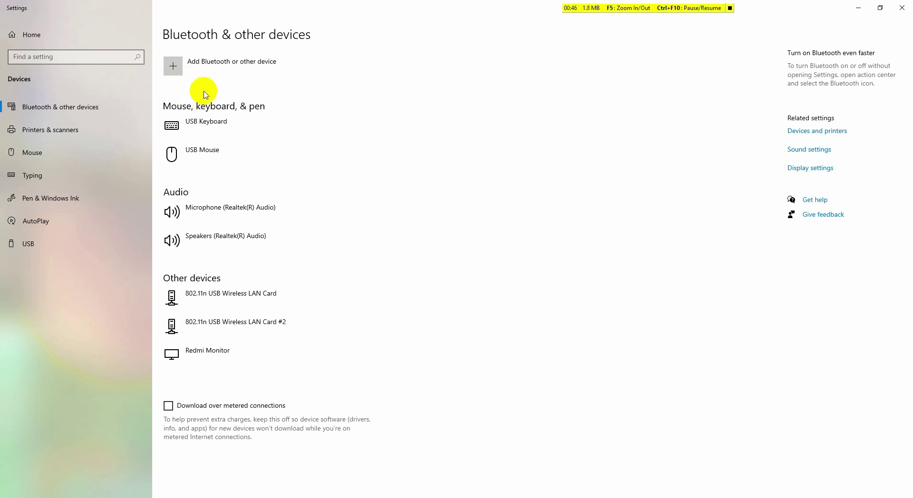
click(861, 8)
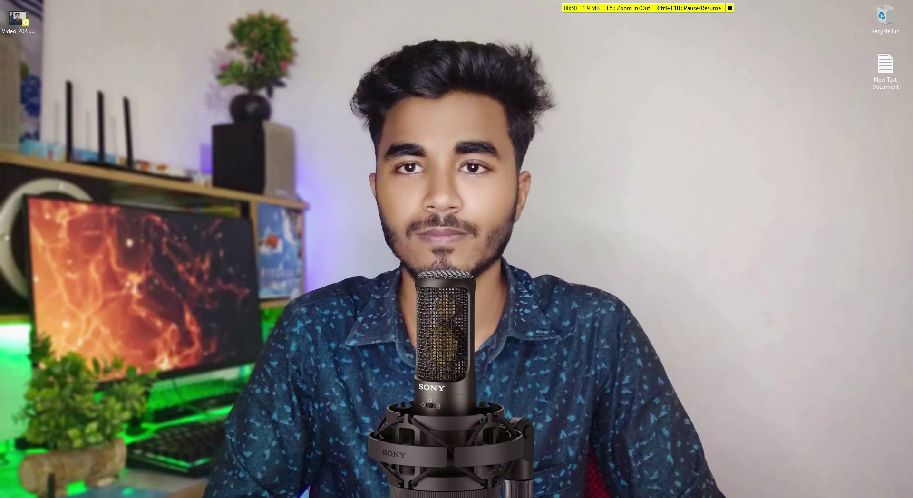
Find the Windows Troubleshoot settings and open the list of additional troubleshooters
key(super+s)
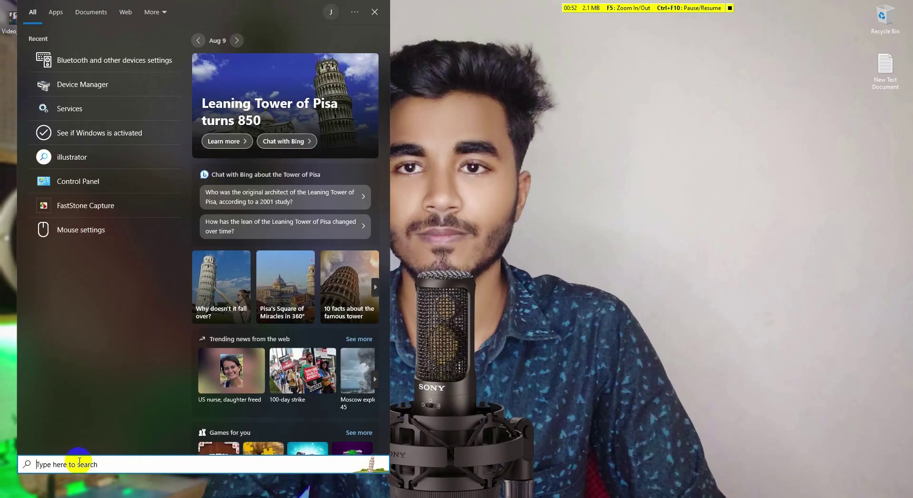
text(tr)
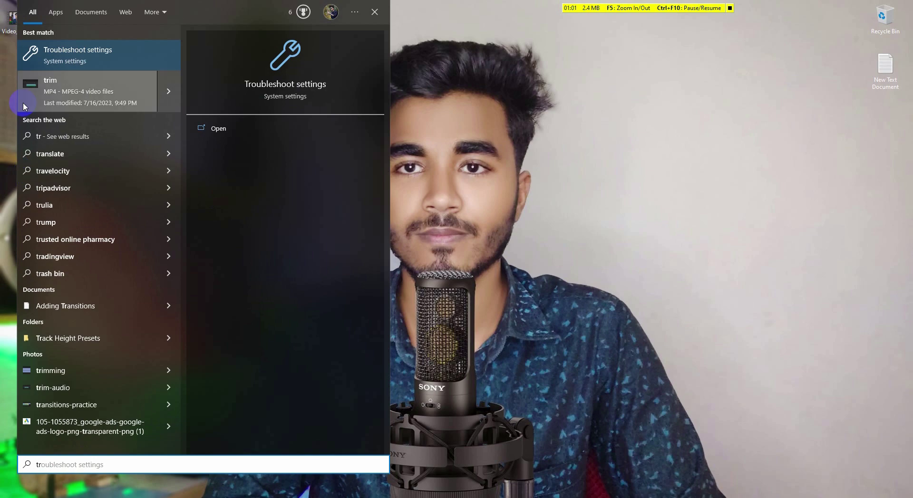
click(98, 56)
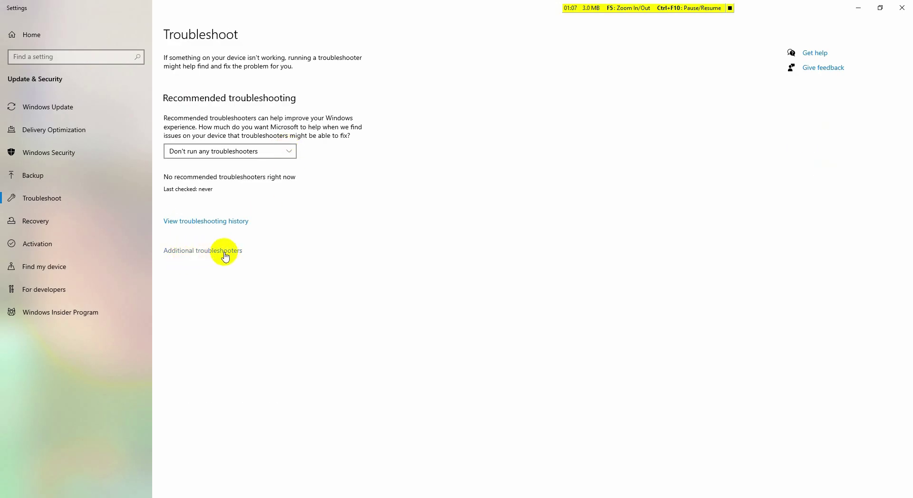
click(186, 255)
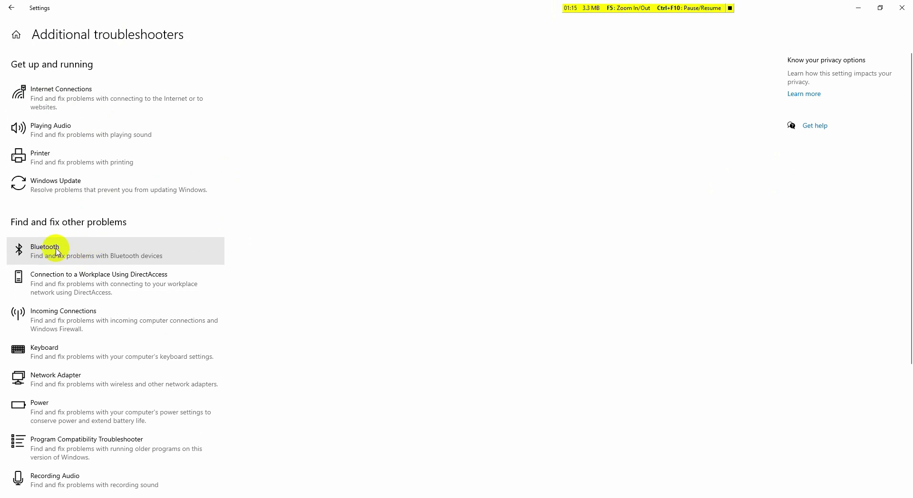
Run the Bluetooth troubleshooter through to completion and close it
click(81, 251)
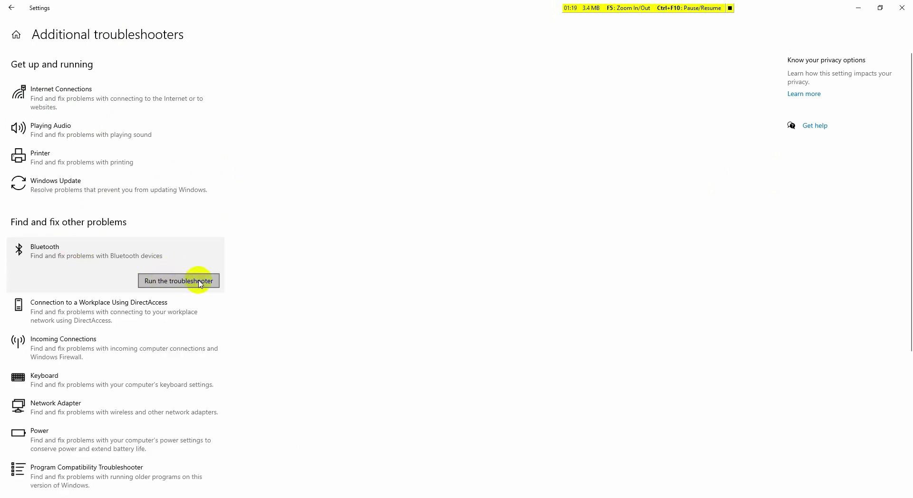
click(193, 281)
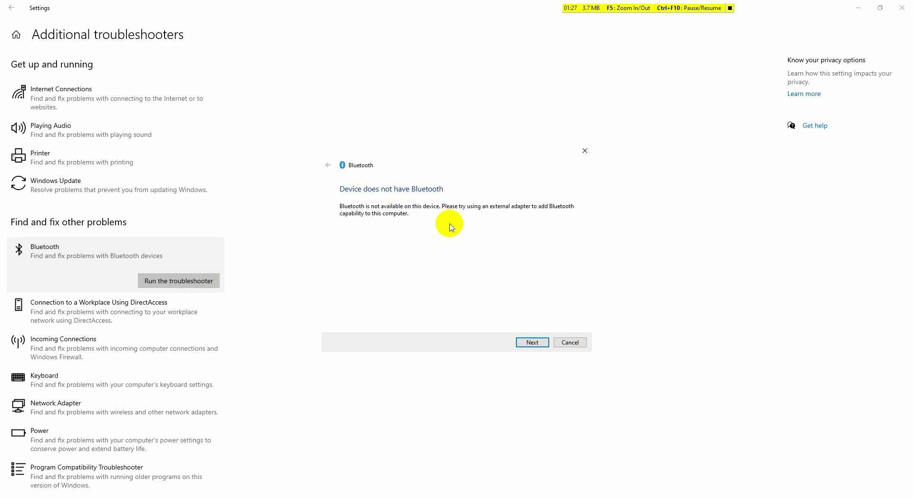
click(533, 343)
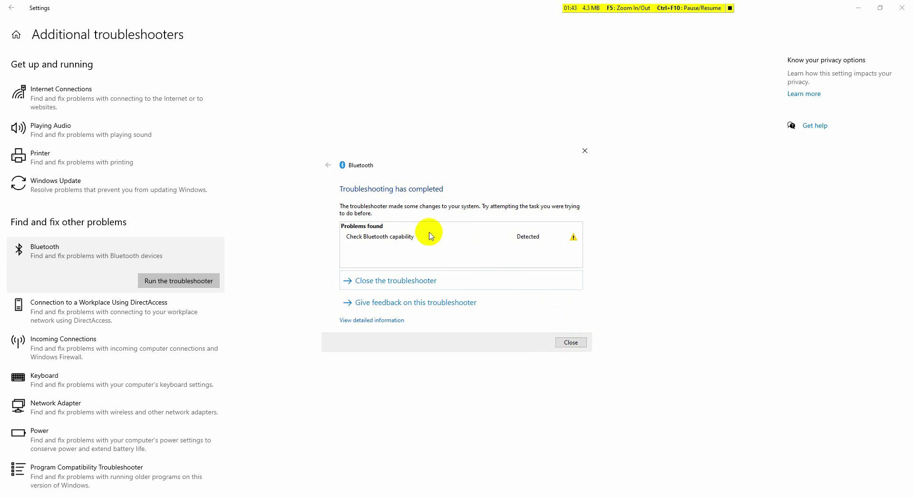
click(571, 342)
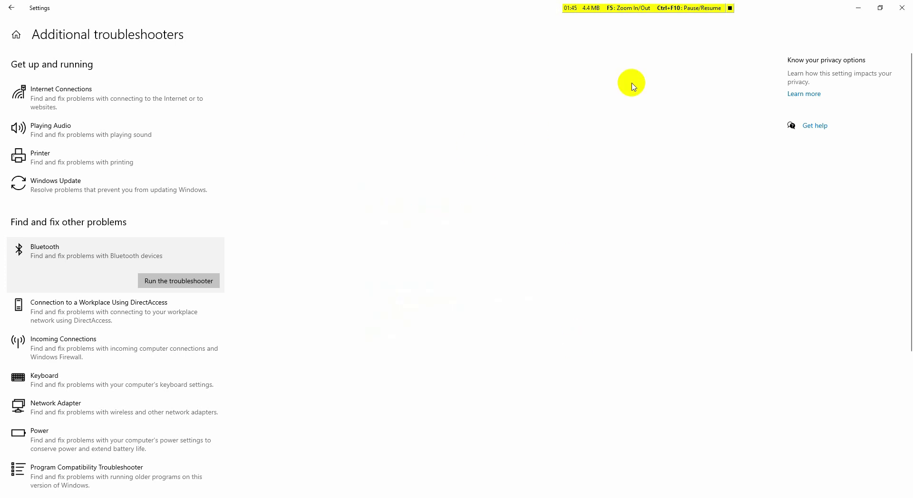
key(super)
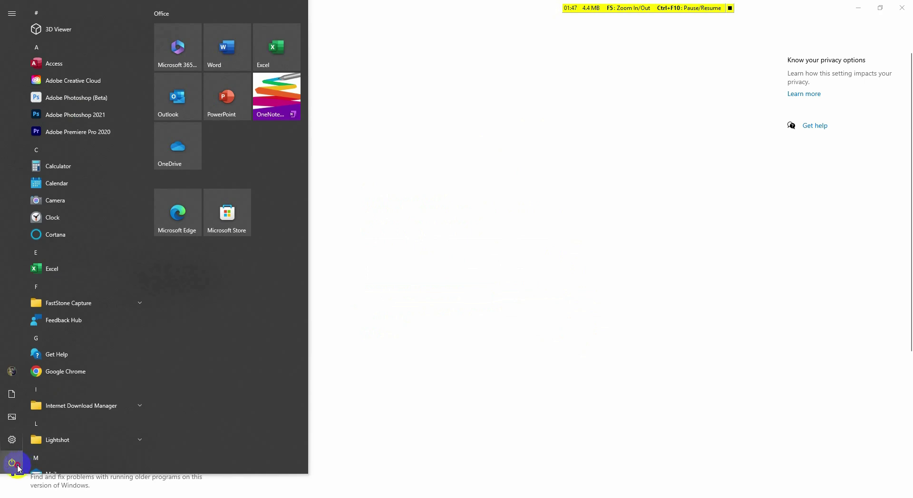
mouse_move(31, 468)
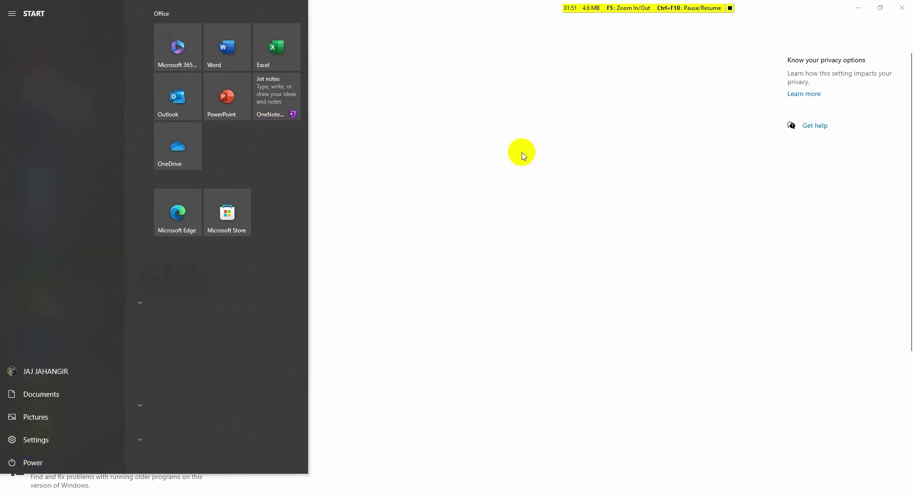
click(512, 140)
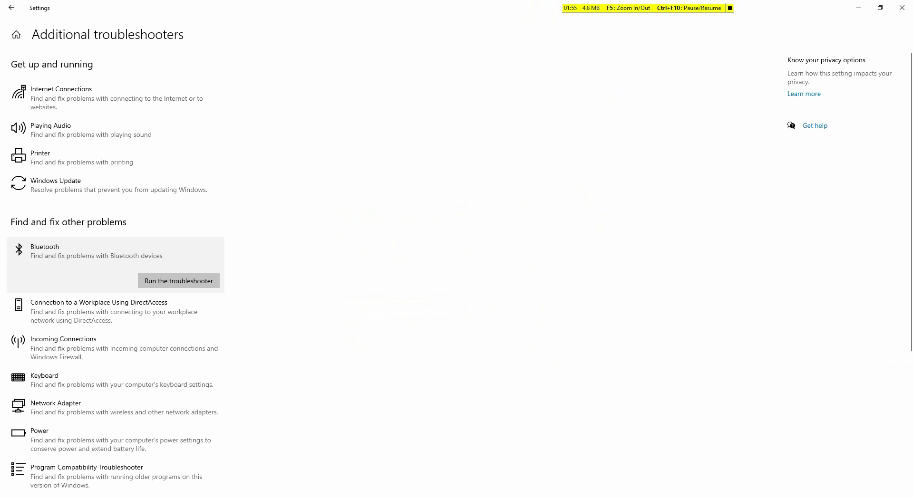
Search Windows for the Services app and open it
key(super+s)
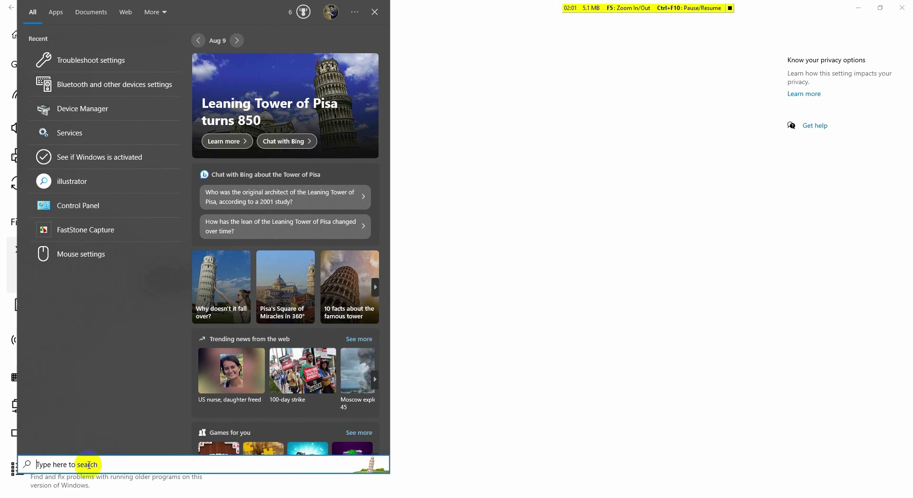
text(ser)
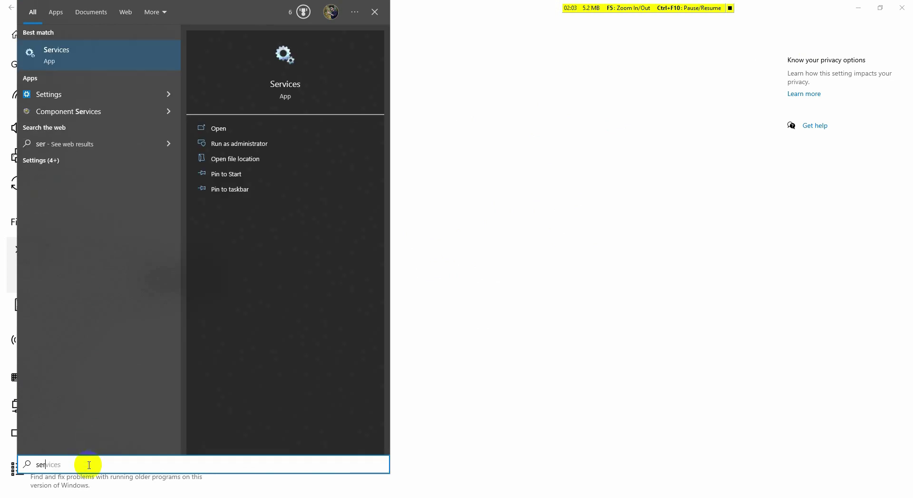
click(101, 58)
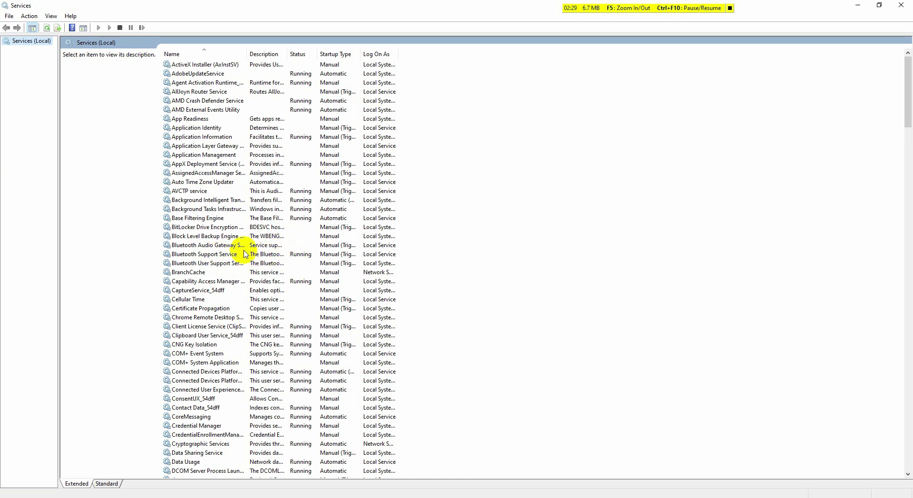
Open the properties of Bluetooth Support Service and set its startup type to Automatic
click(297, 256)
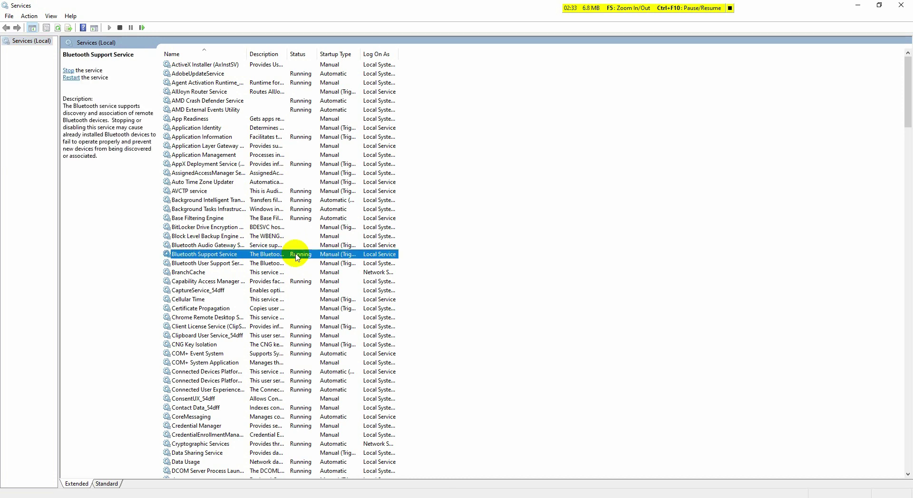
right_click(297, 257)
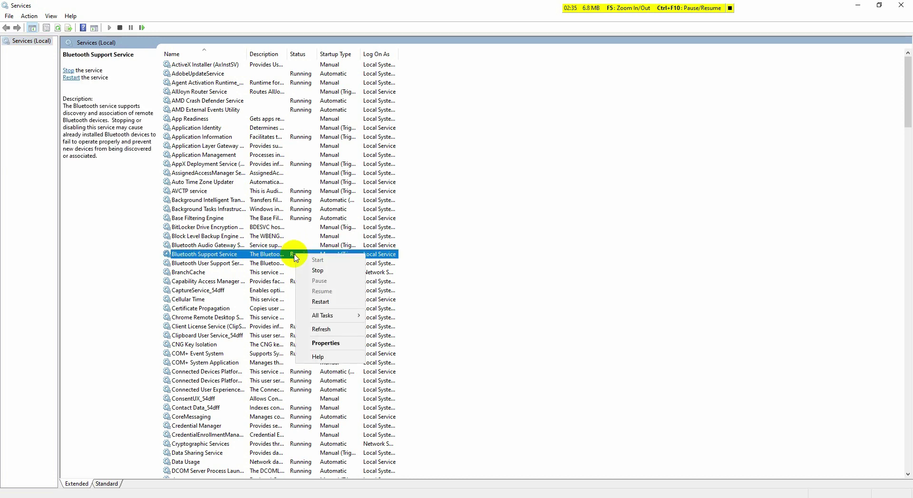
click(328, 344)
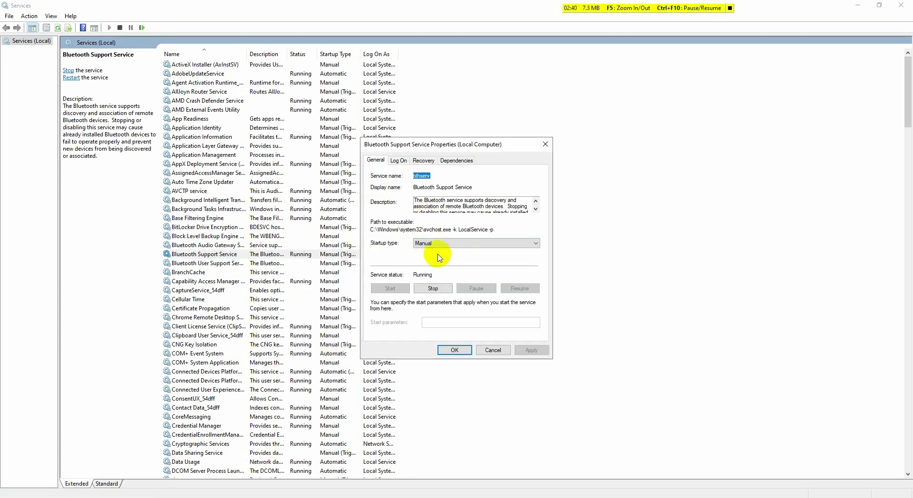
click(464, 247)
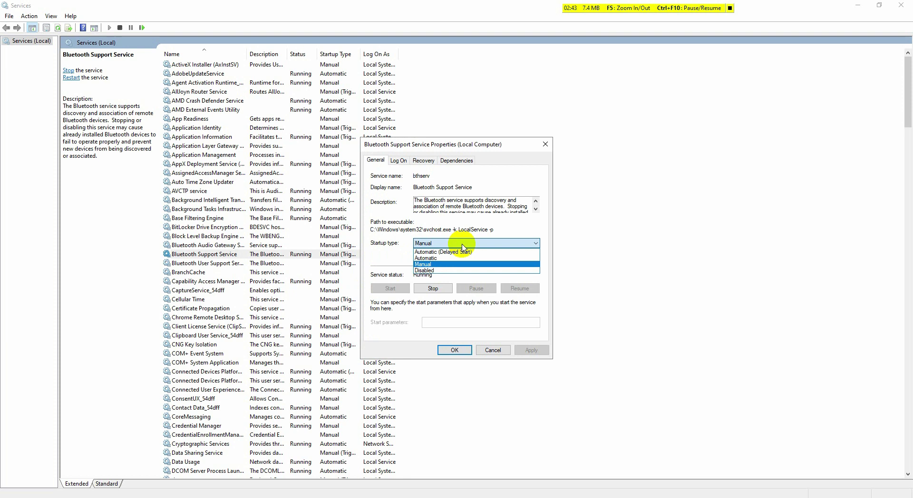
click(441, 259)
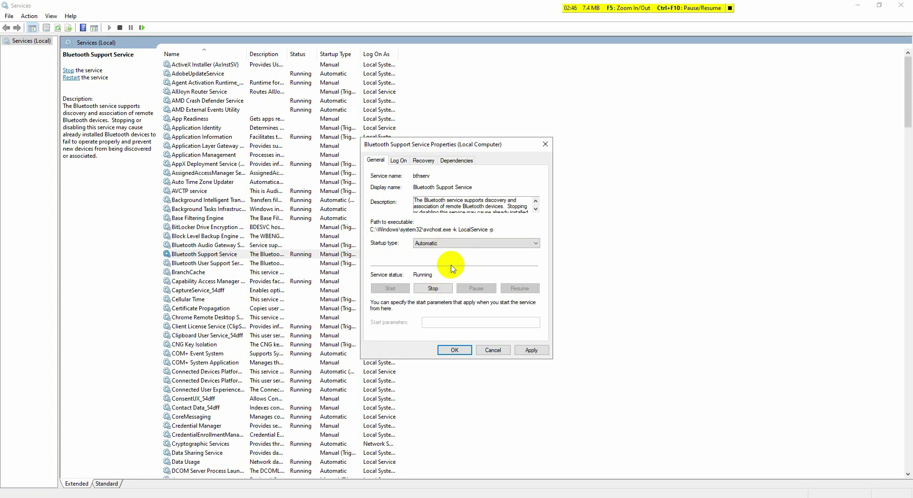
Stop and restart Bluetooth Support Service, then apply and confirm its property changes
click(433, 289)
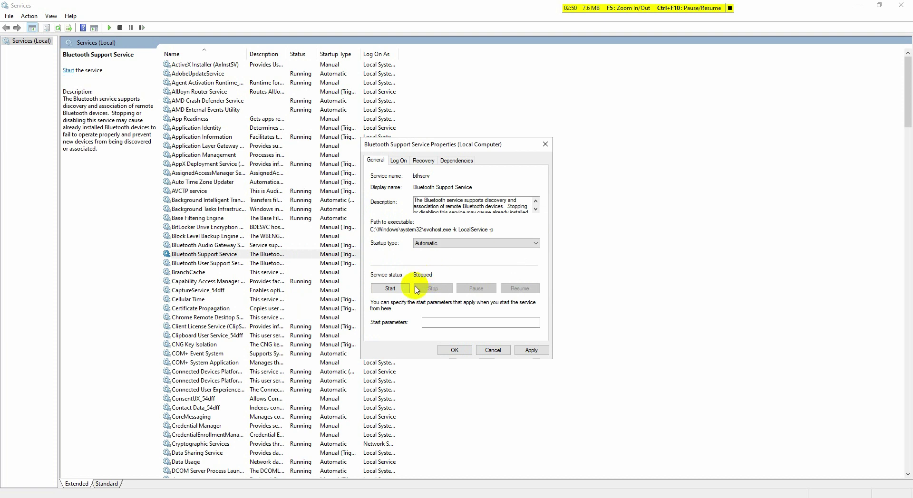
click(393, 290)
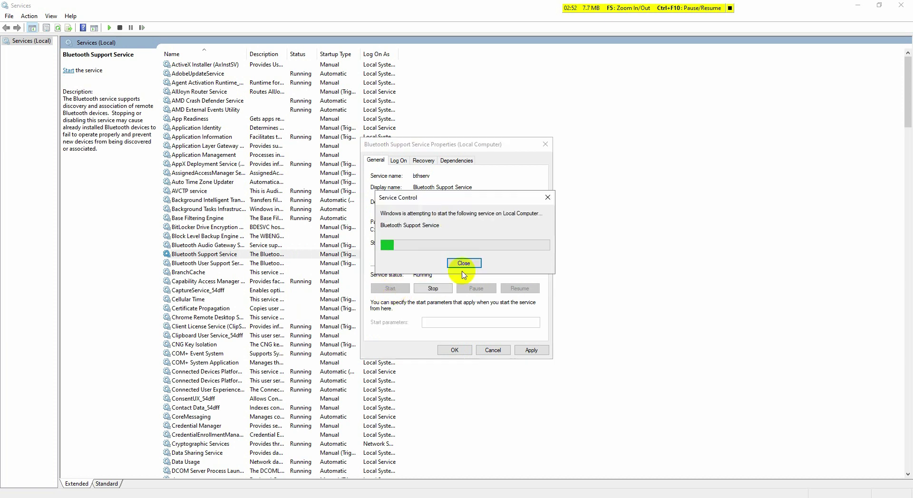
click(531, 352)
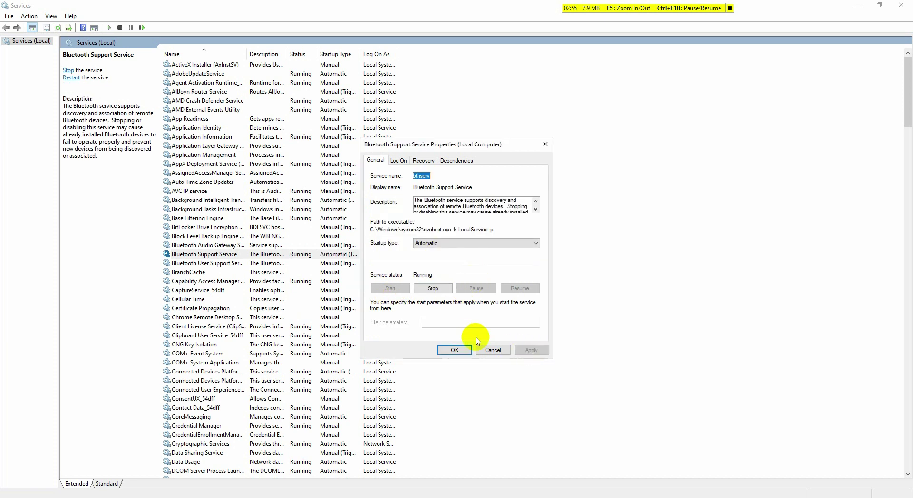
click(453, 352)
click(264, 255)
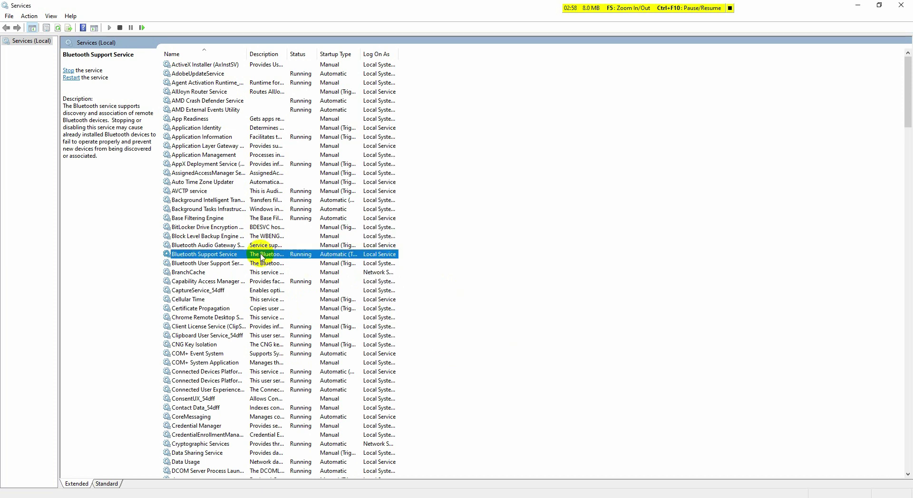
Set the startup type of Bluetooth Audio Gateway Service to Automatic, start the service, and apply the changes
click(291, 246)
right_click(293, 251)
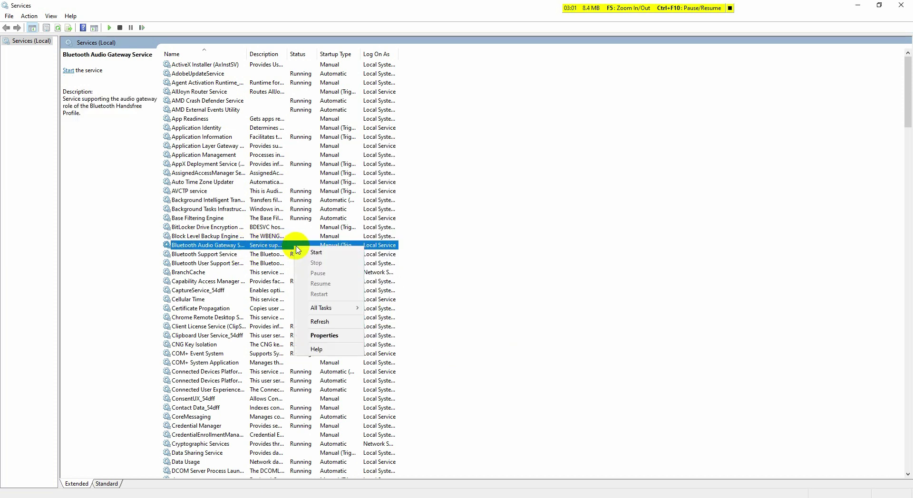
click(325, 334)
click(452, 243)
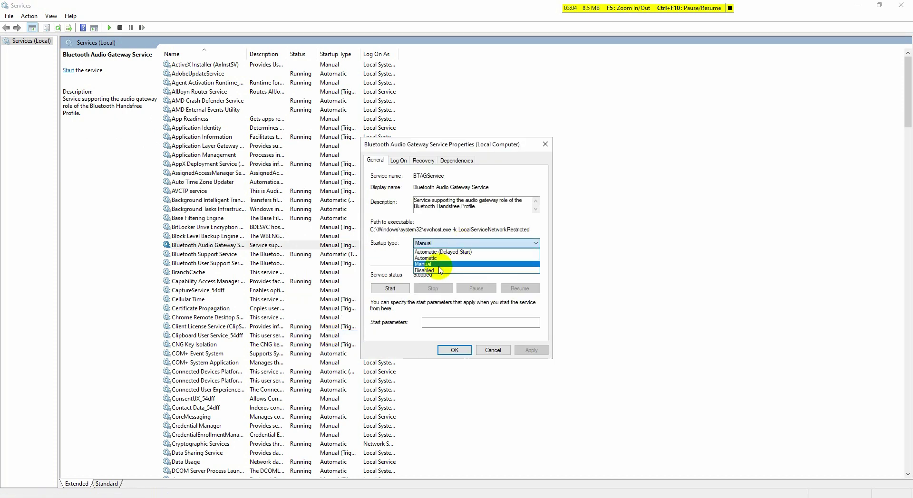
click(441, 263)
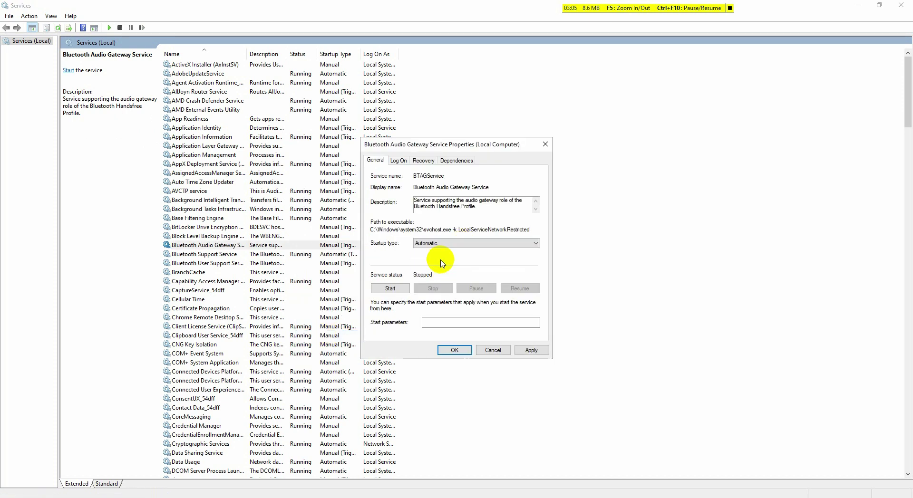
click(390, 289)
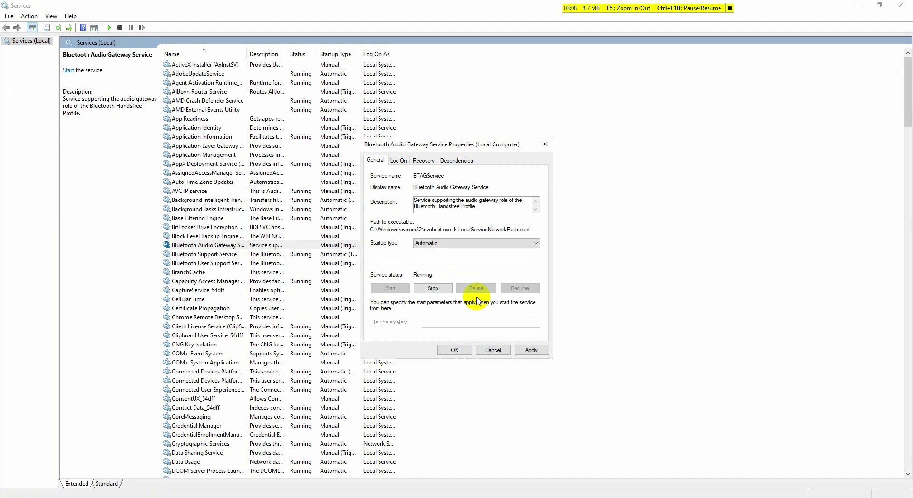
click(529, 351)
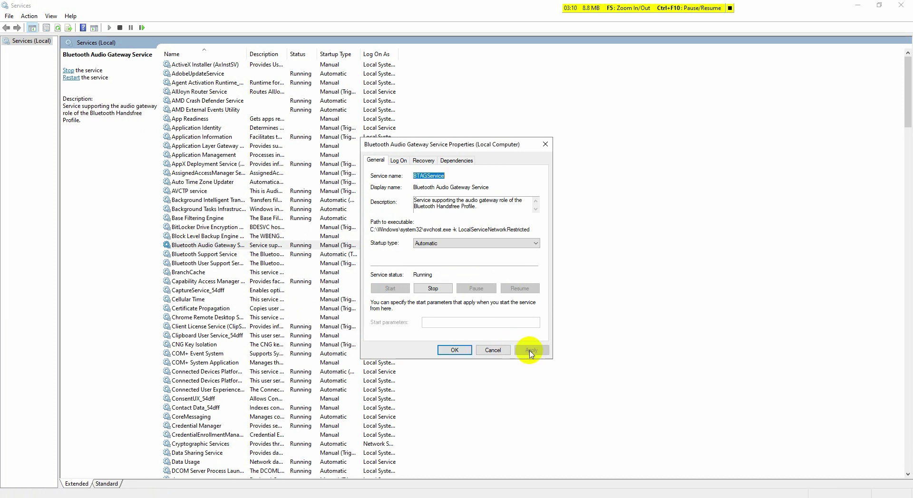
click(464, 350)
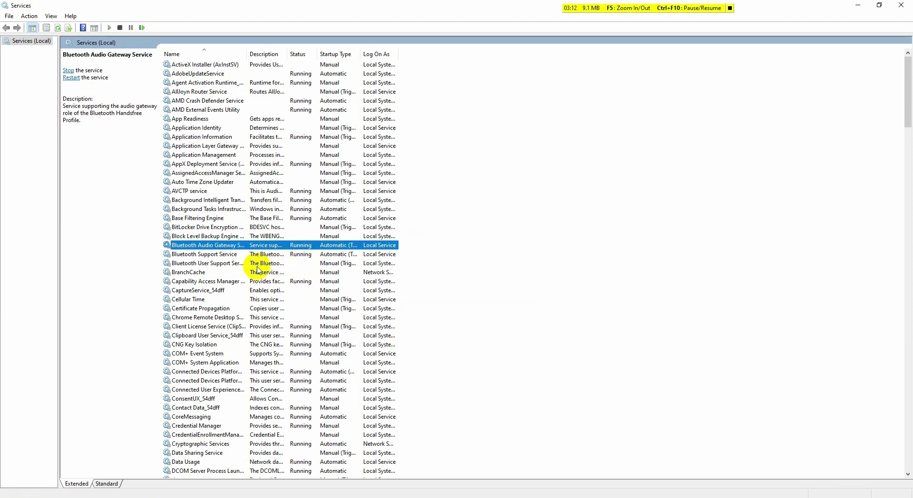
Open the properties of Bluetooth User Support Service, start the service with its startup type at Manual, and close the properties
click(295, 264)
right_click(303, 267)
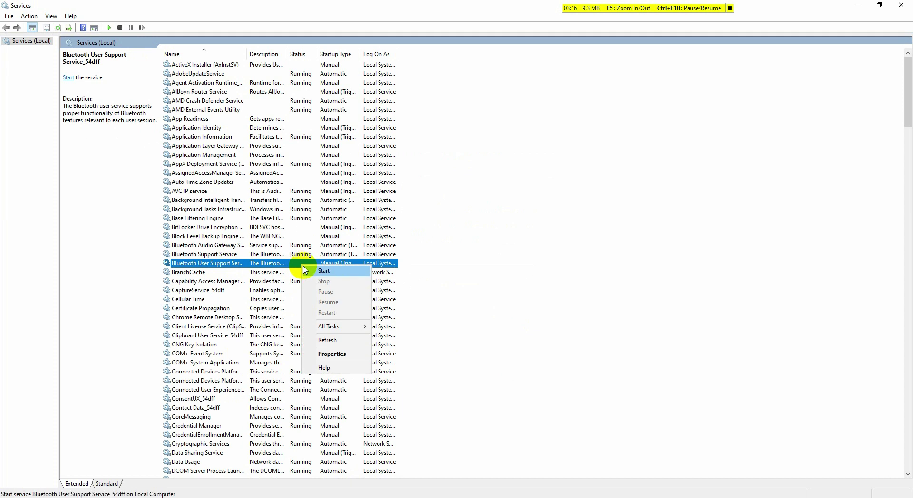
click(332, 355)
click(448, 245)
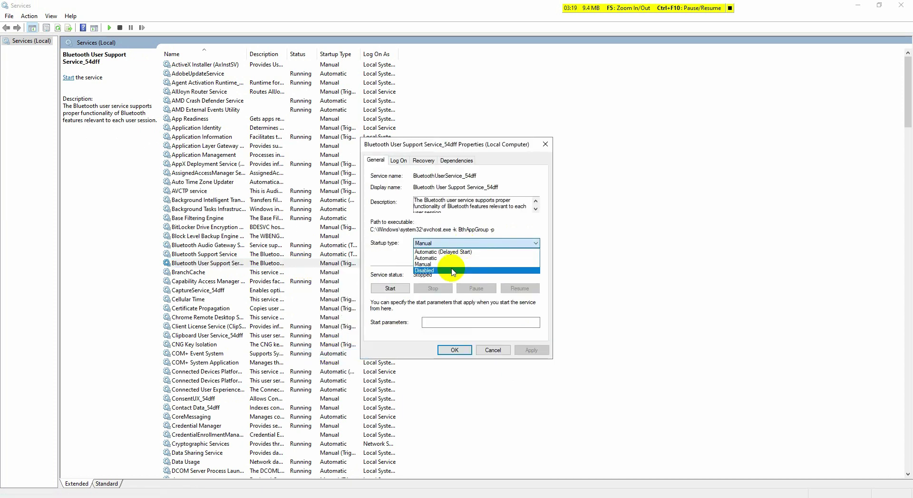
click(442, 260)
click(389, 288)
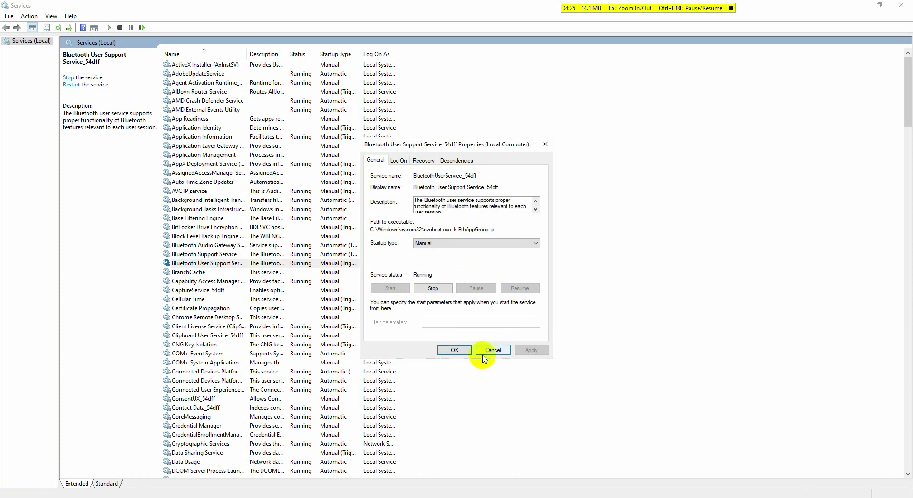
click(490, 352)
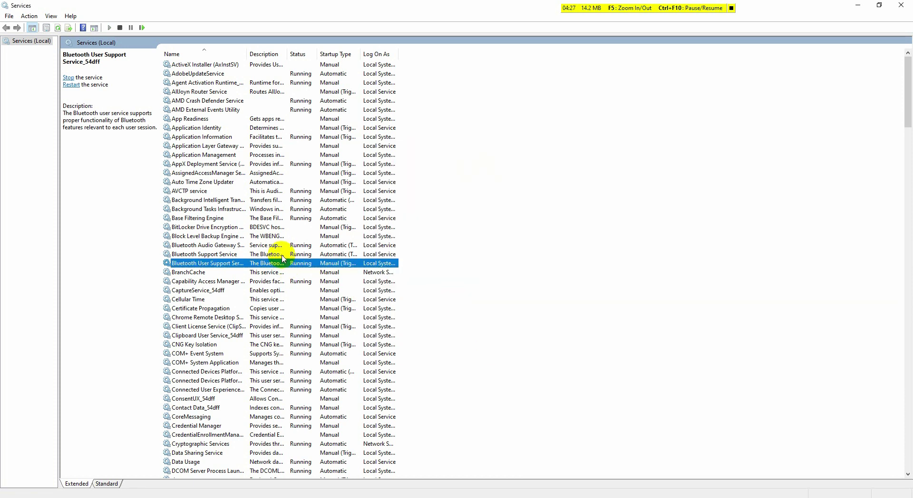
Minimize the Services and Settings windows, and refresh the desktop
click(860, 7)
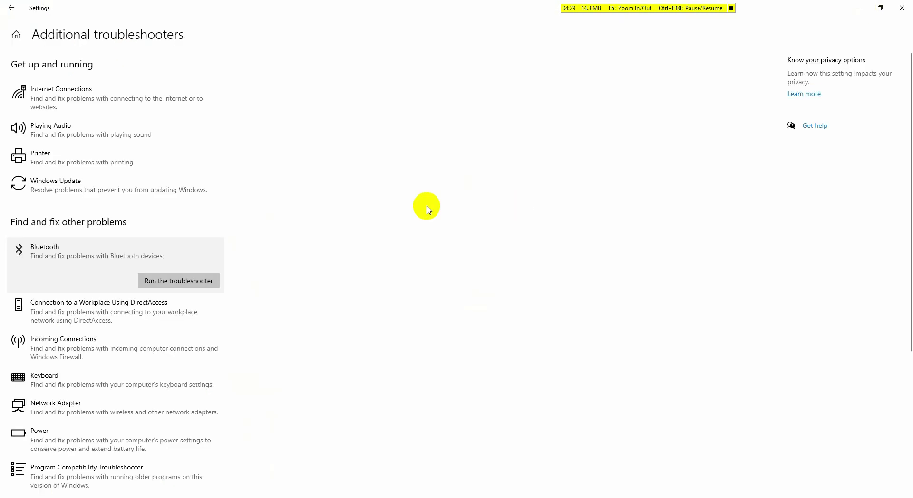
key(super)
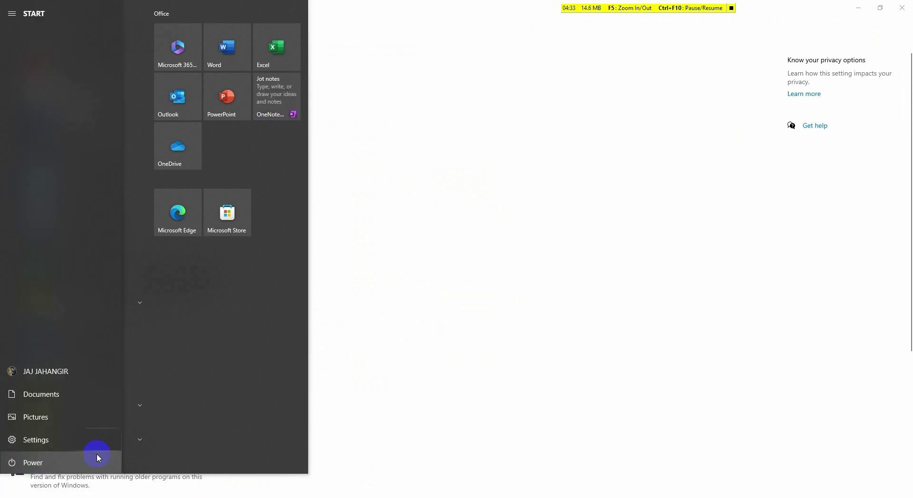
click(473, 260)
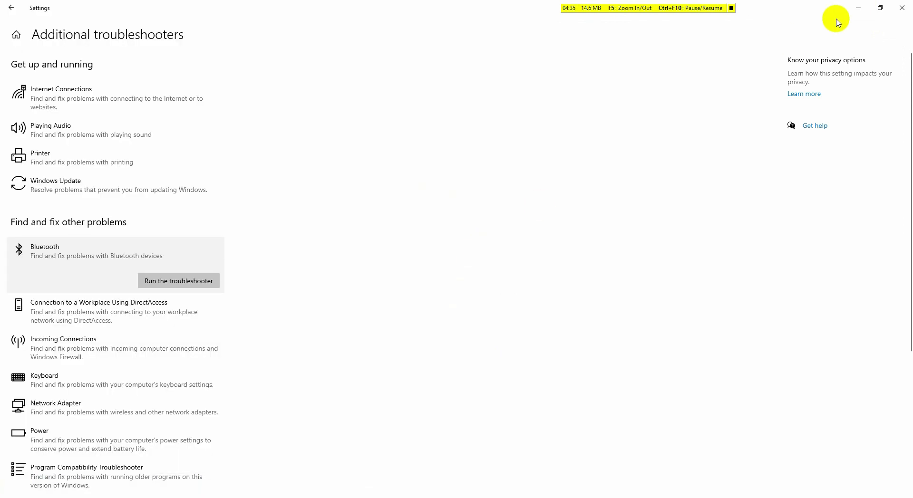
click(859, 8)
right_click(508, 119)
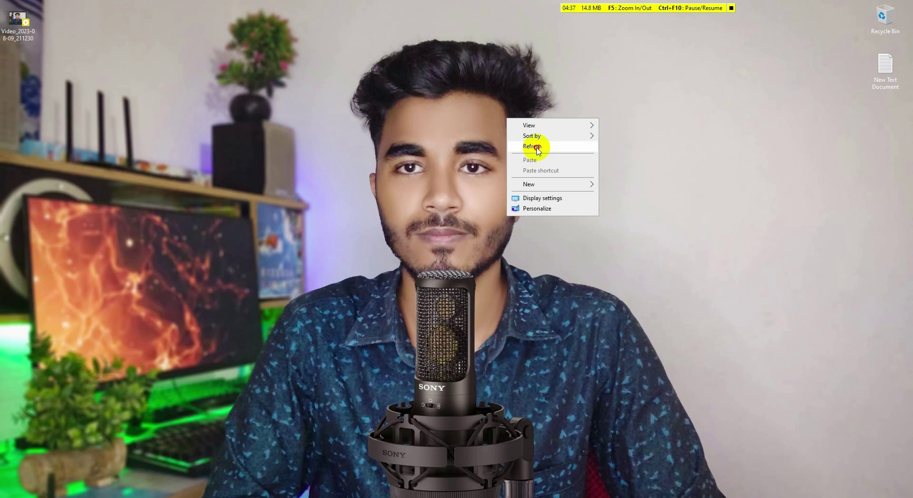
click(533, 146)
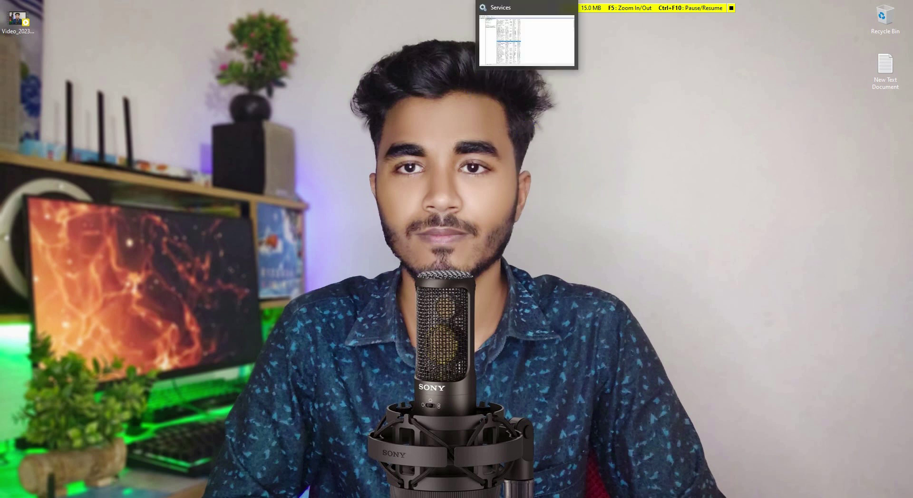
click(430, 46)
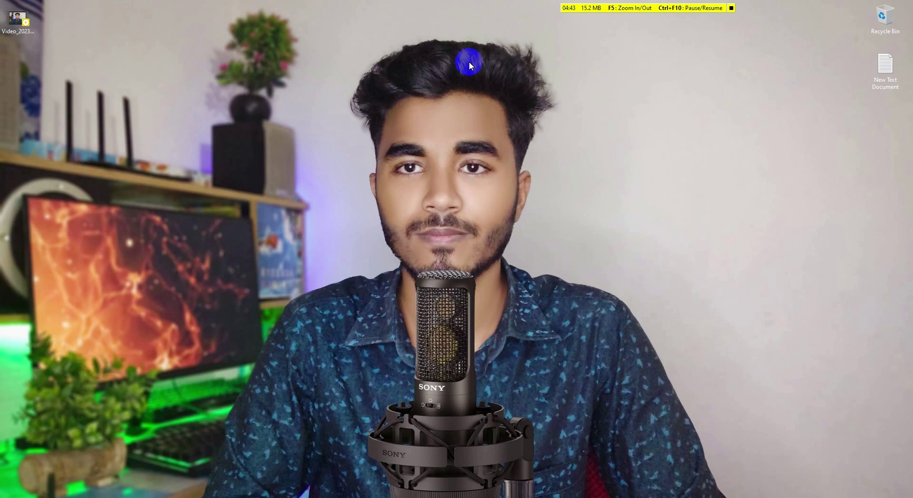